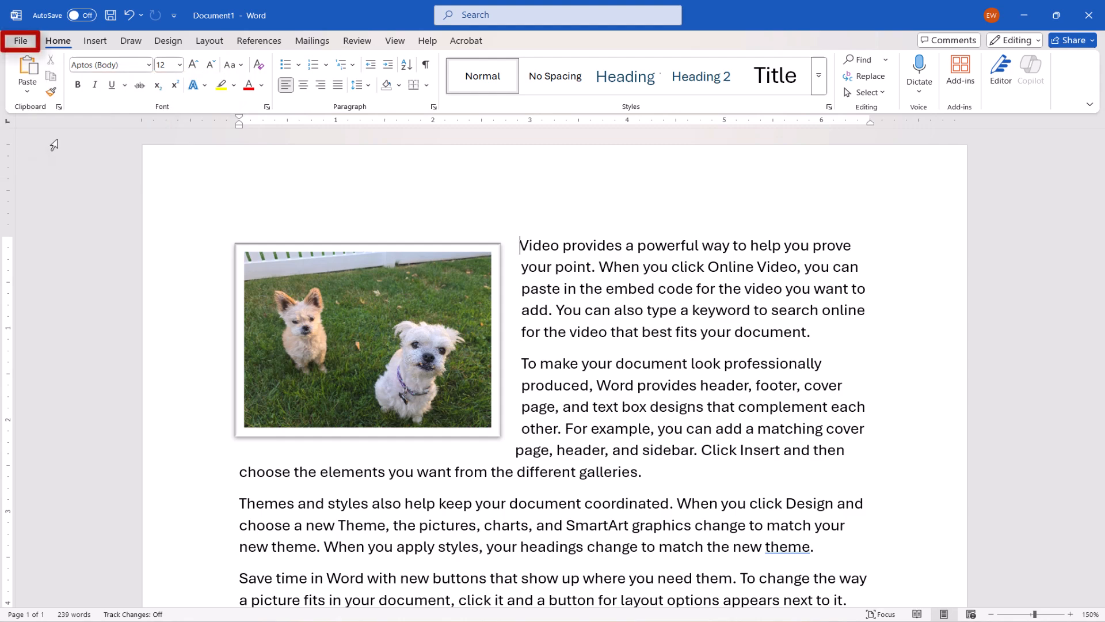
Step: Reach the Word Options dialog from the File menu
click(21, 40)
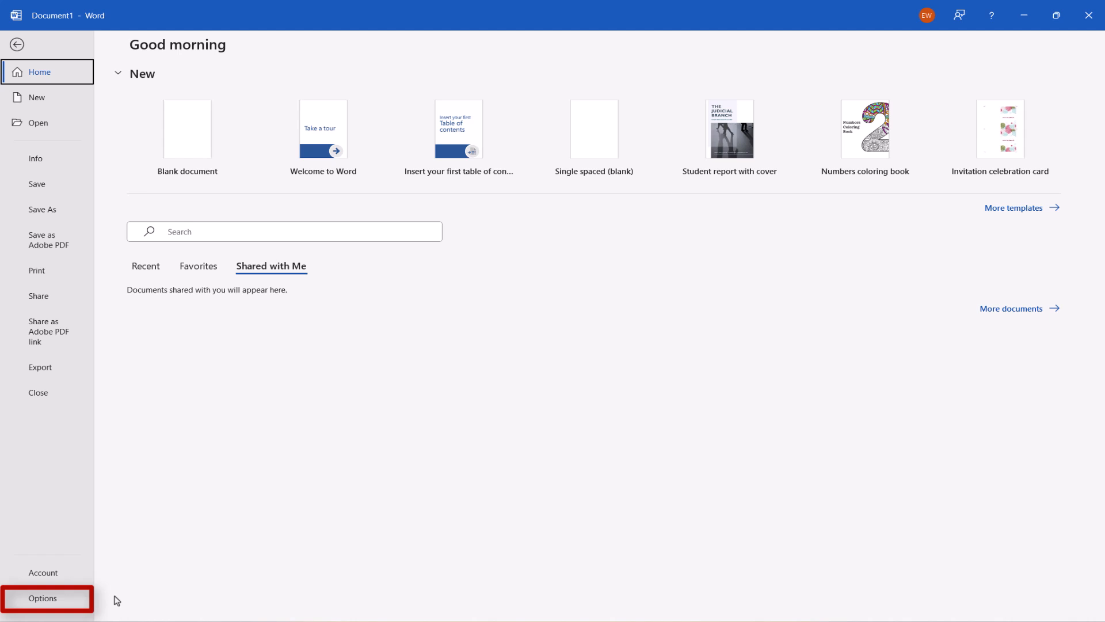
click(43, 598)
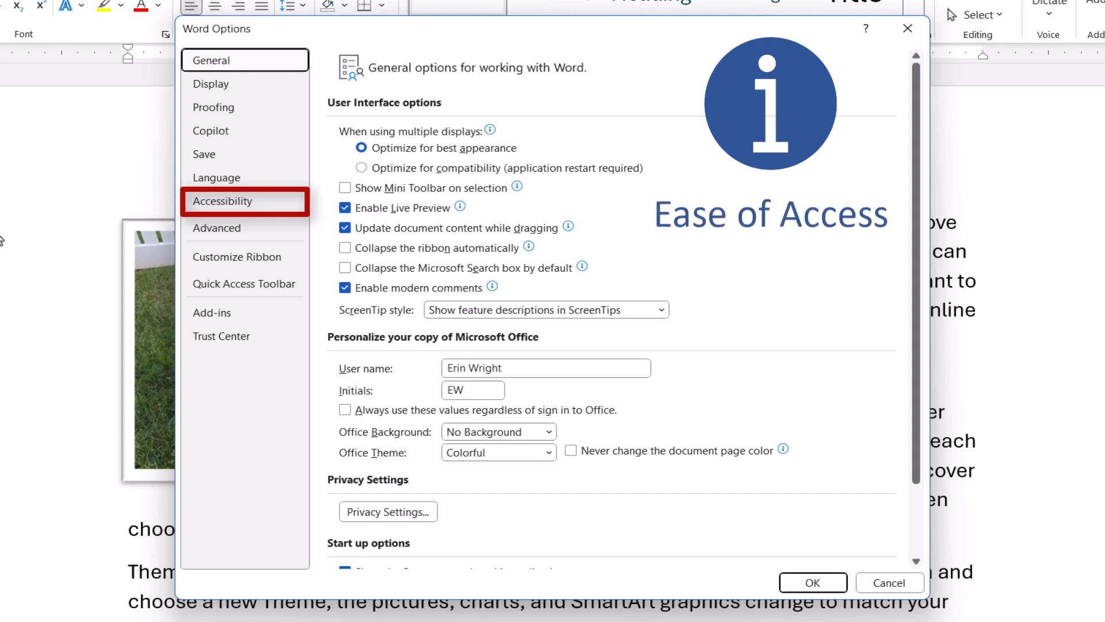
Step: In Accessibility, enable 'Provide feedback with sound' with the Modern scheme and confirm with OK
click(197, 205)
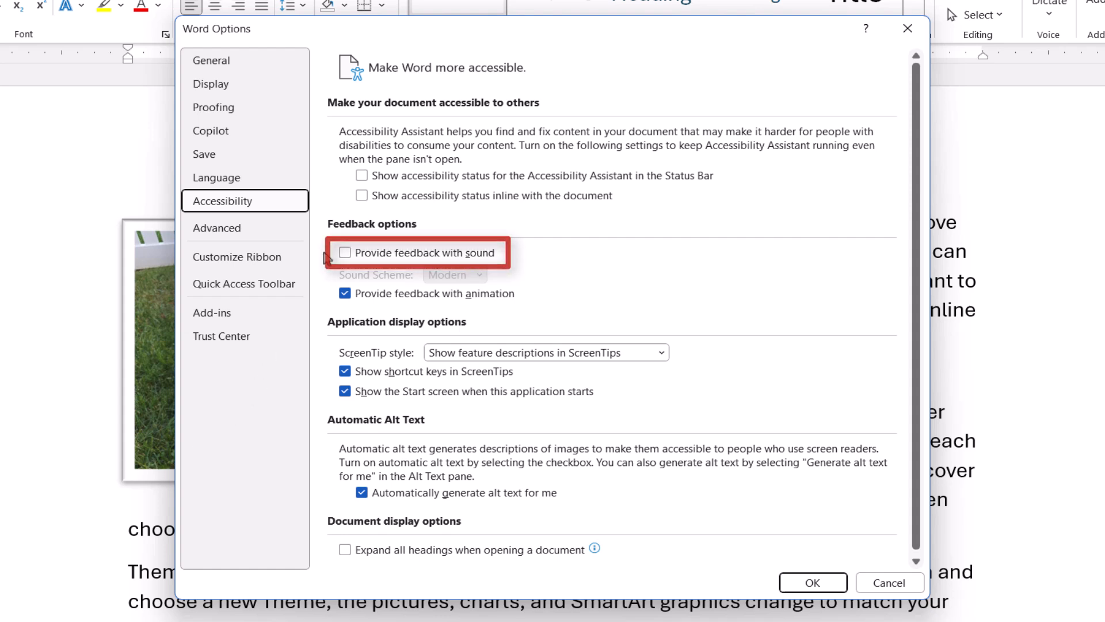
click(345, 253)
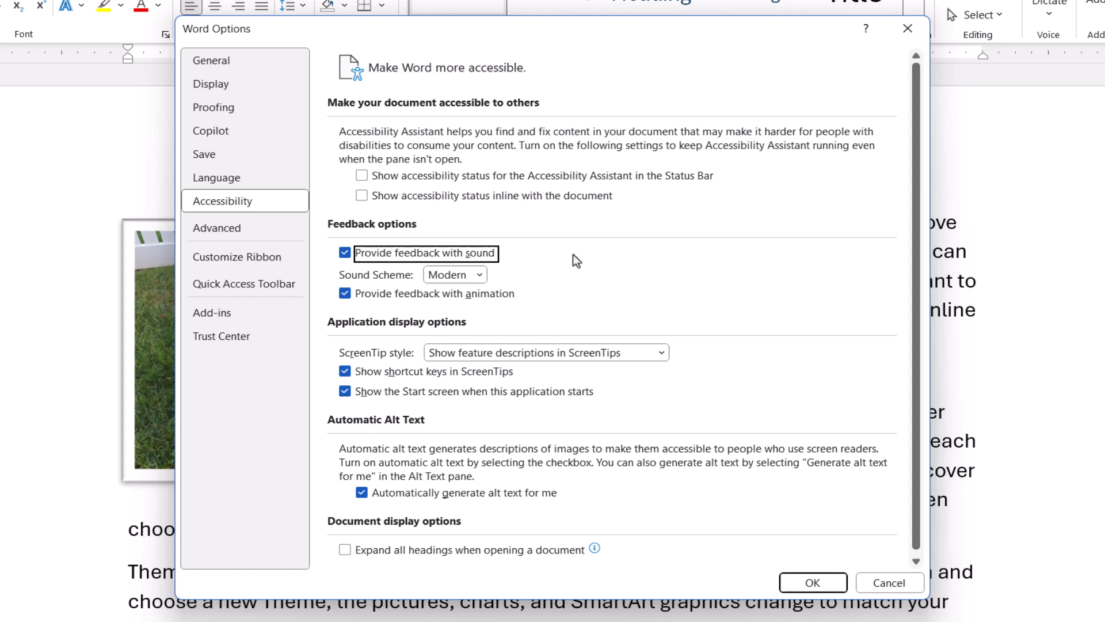
click(480, 278)
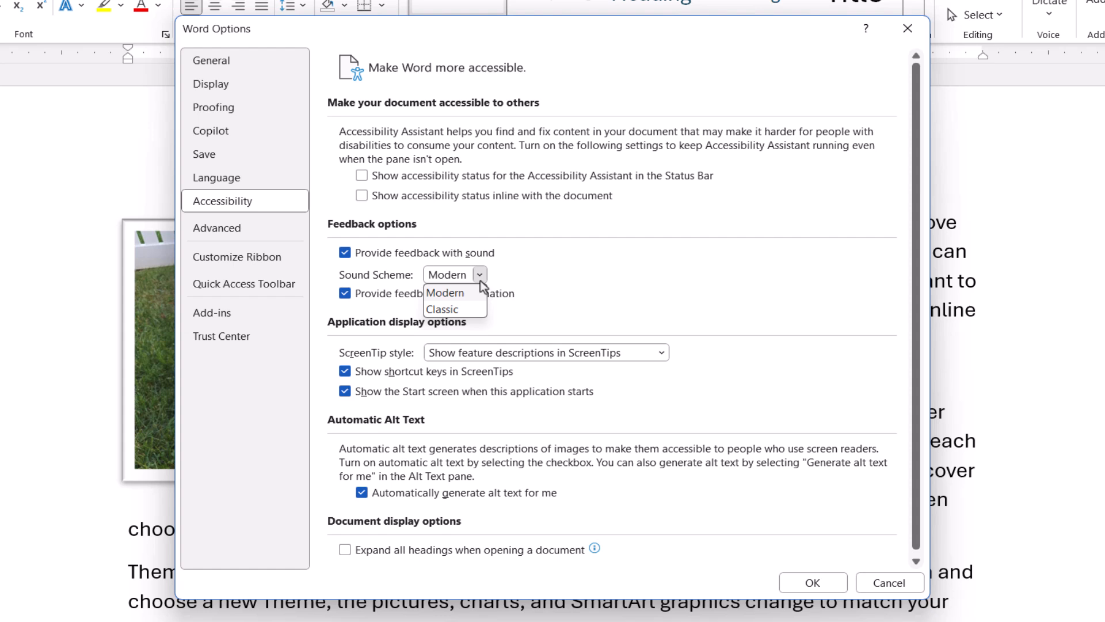
click(480, 278)
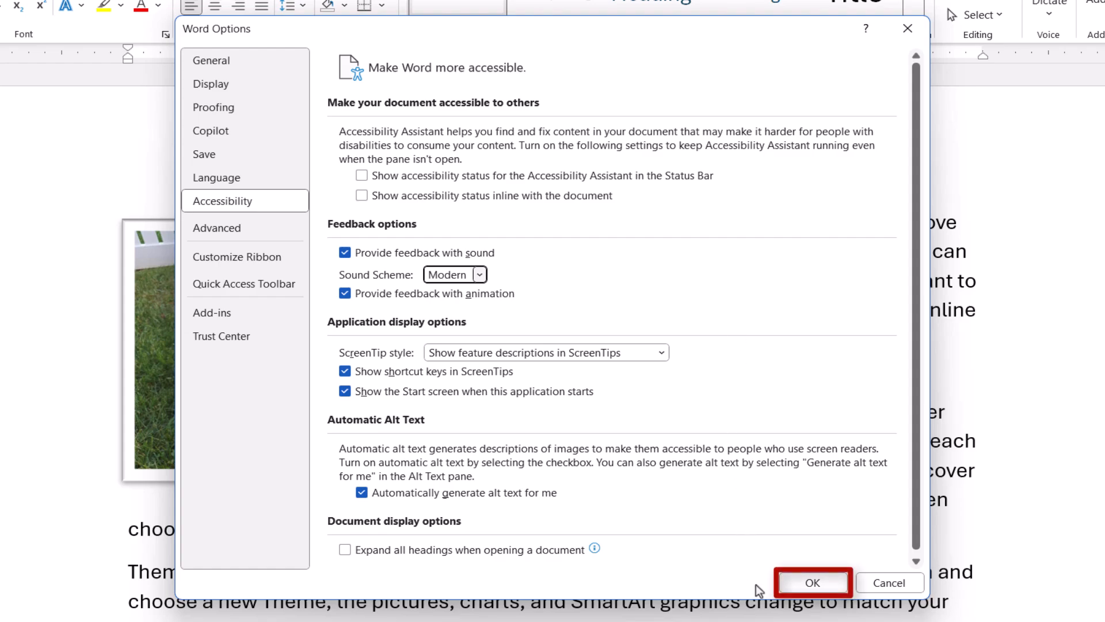
click(812, 582)
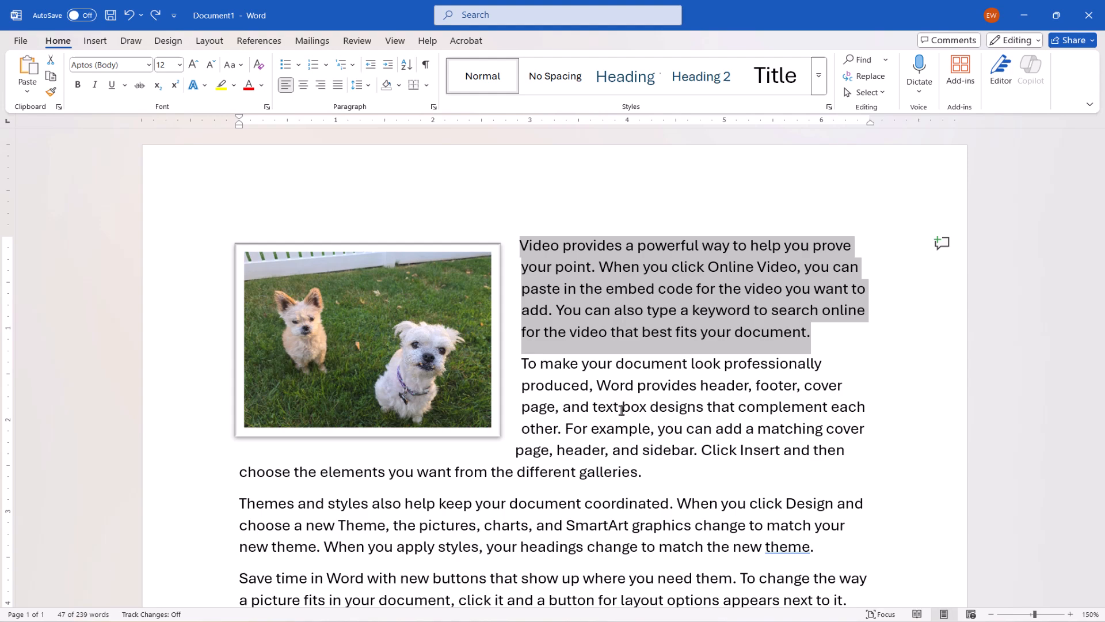
Step: Delete the selected paragraph and close the Paragraph dialog to trigger feedback sounds
key(Delete)
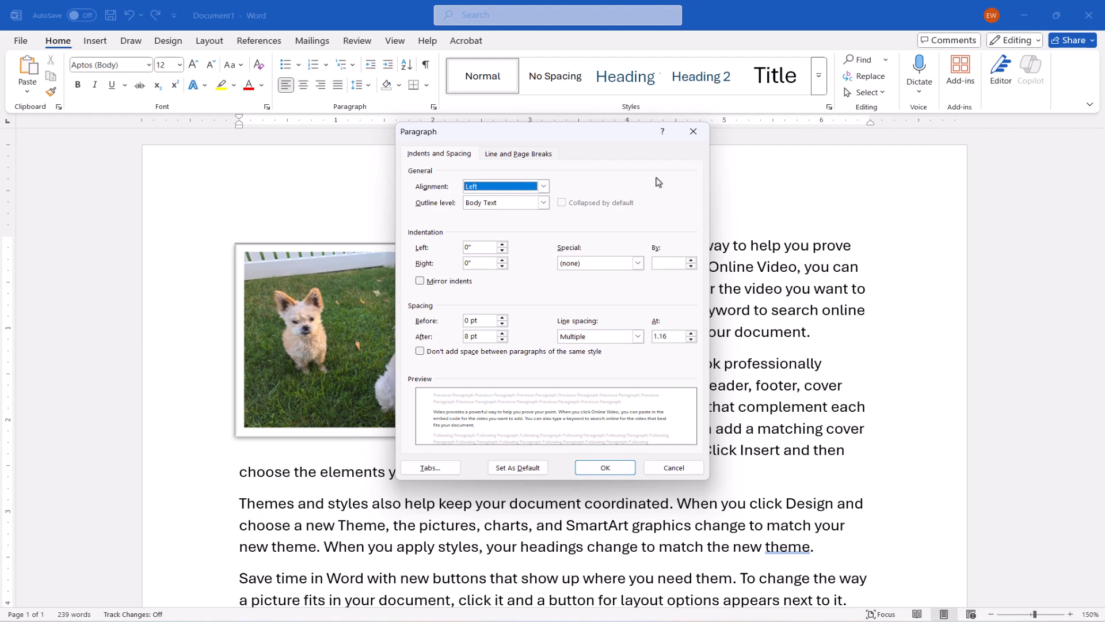
click(693, 130)
click(692, 130)
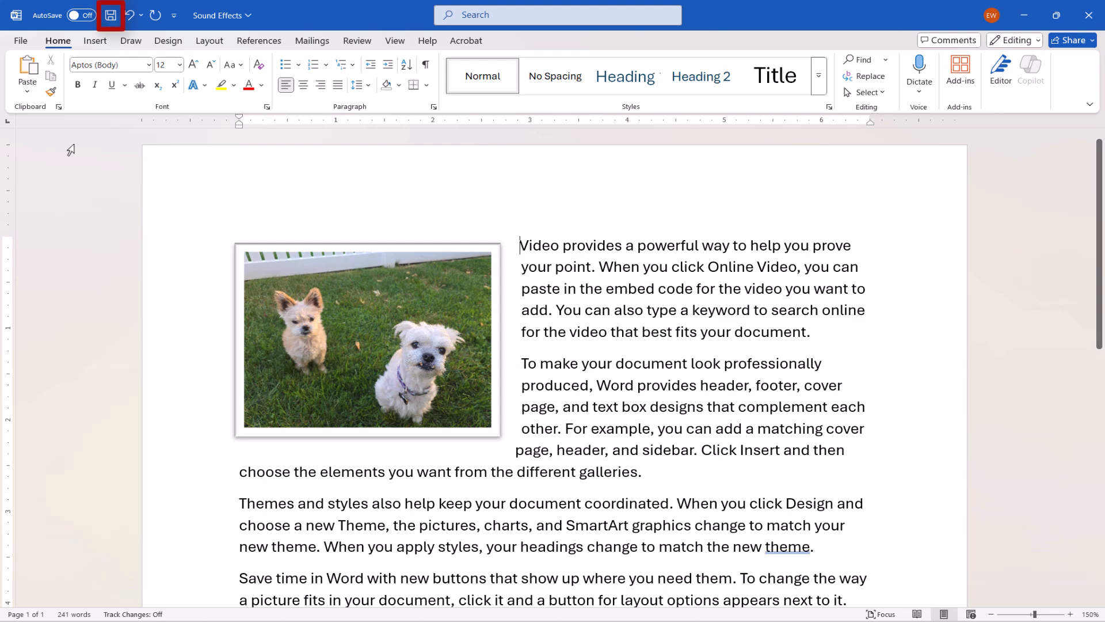
Step: Save the document as Sound Effects from the Quick Access Toolbar
click(111, 16)
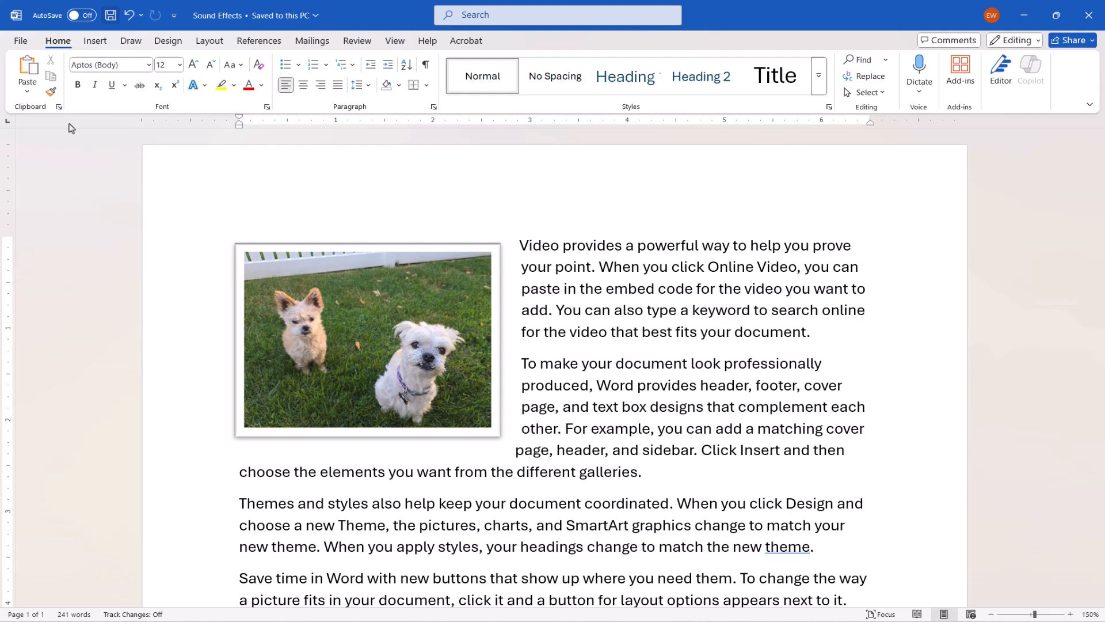
click(111, 15)
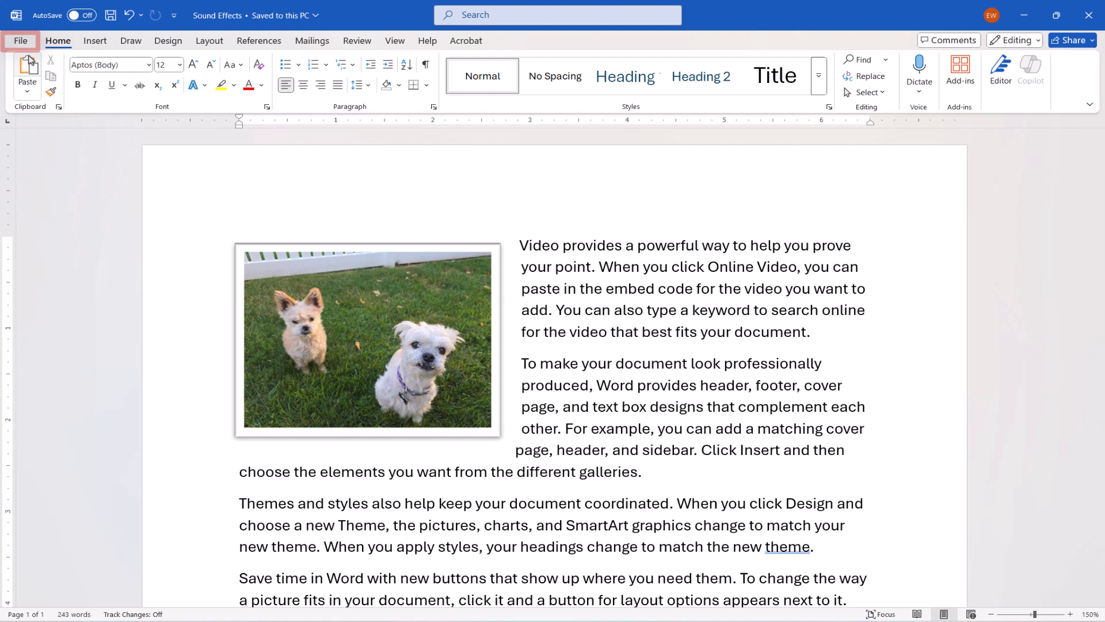
Step: Back in Word Options Accessibility, clear 'Provide feedback with sound' and confirm with OK
click(20, 41)
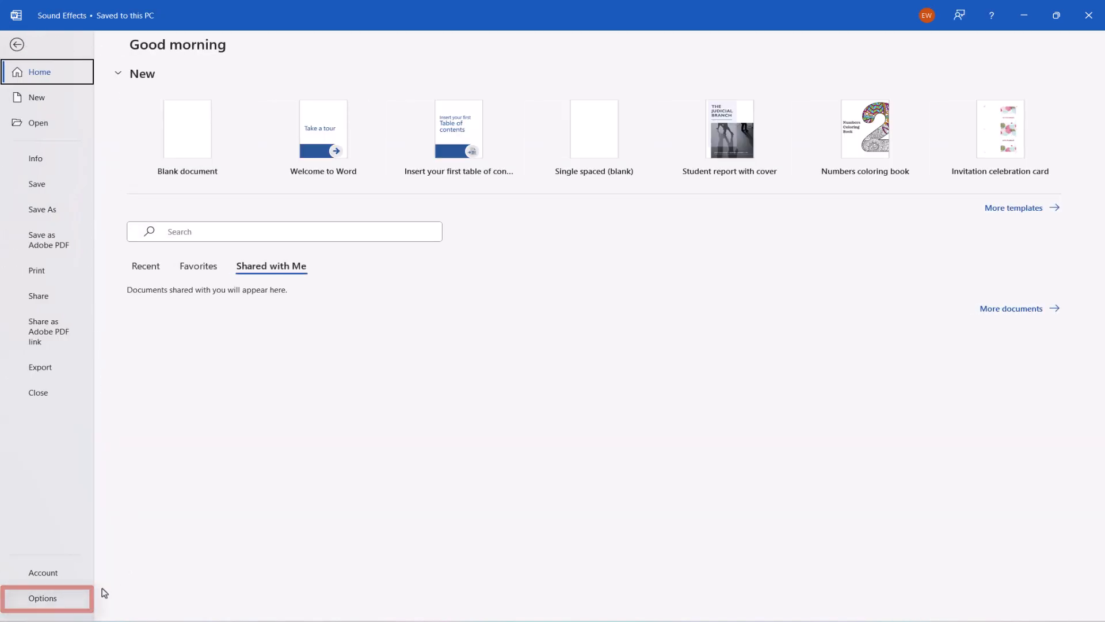
click(43, 597)
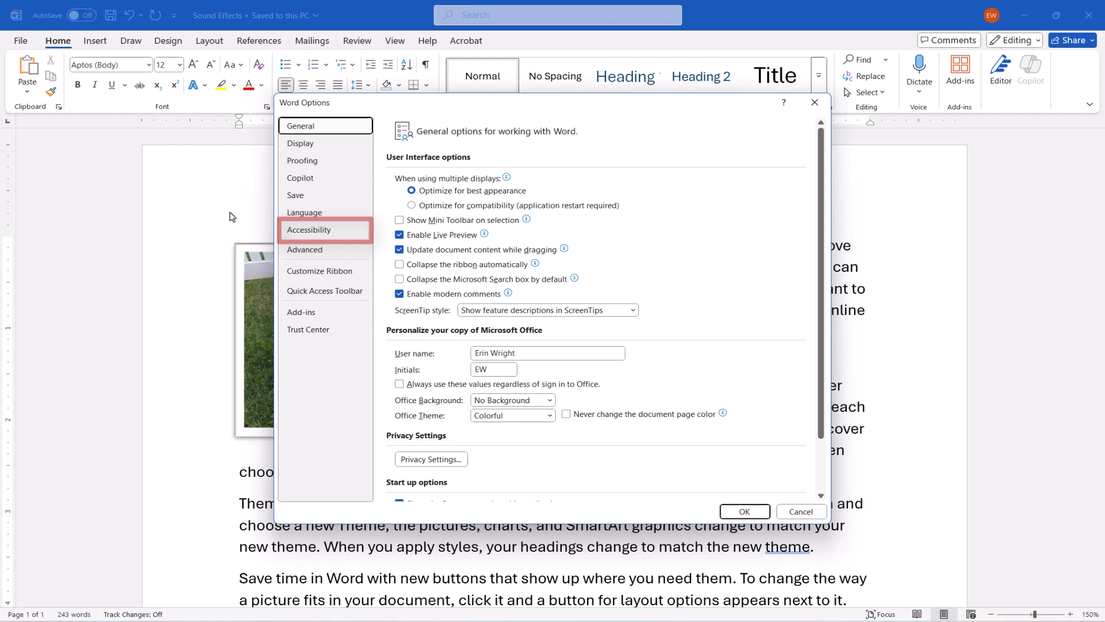
click(291, 233)
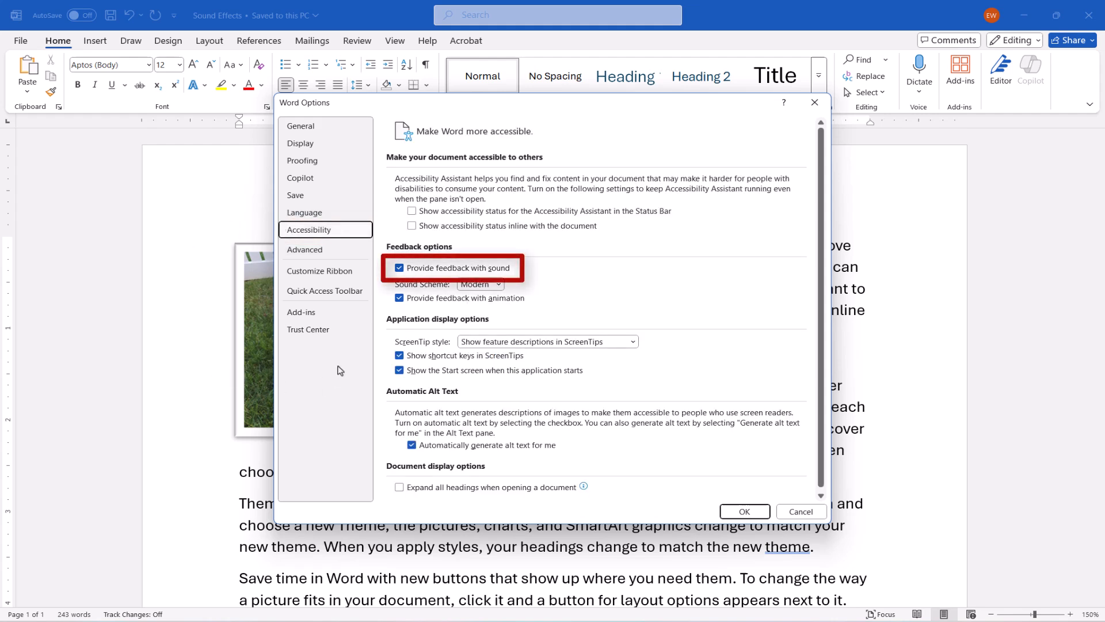
click(398, 268)
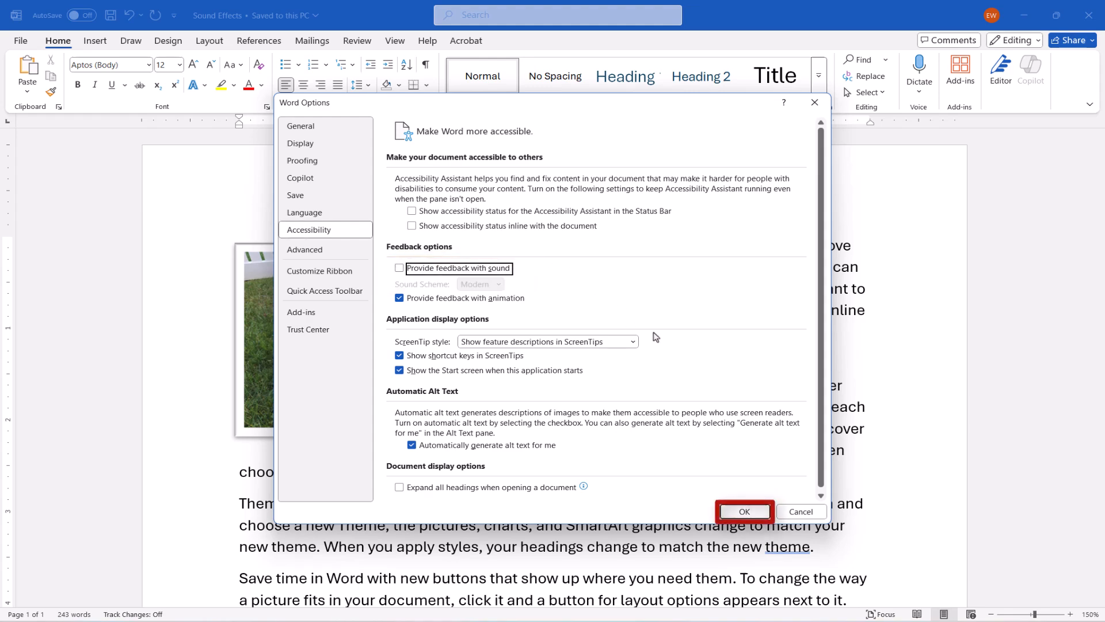
click(744, 511)
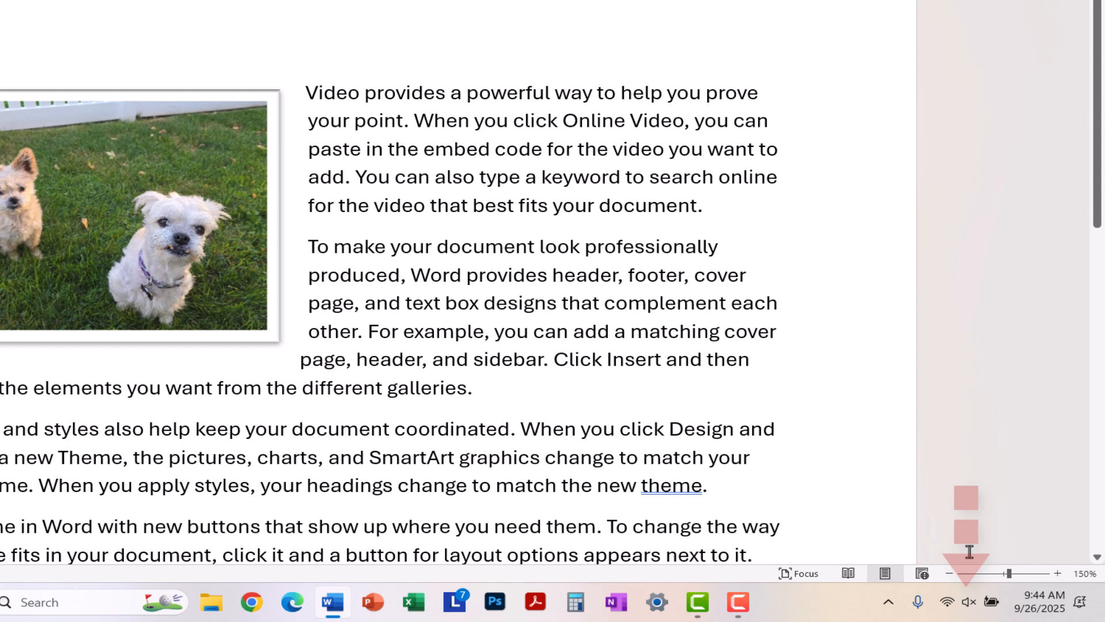
Step: Unmute the system volume from the Windows Quick Settings panel
click(971, 606)
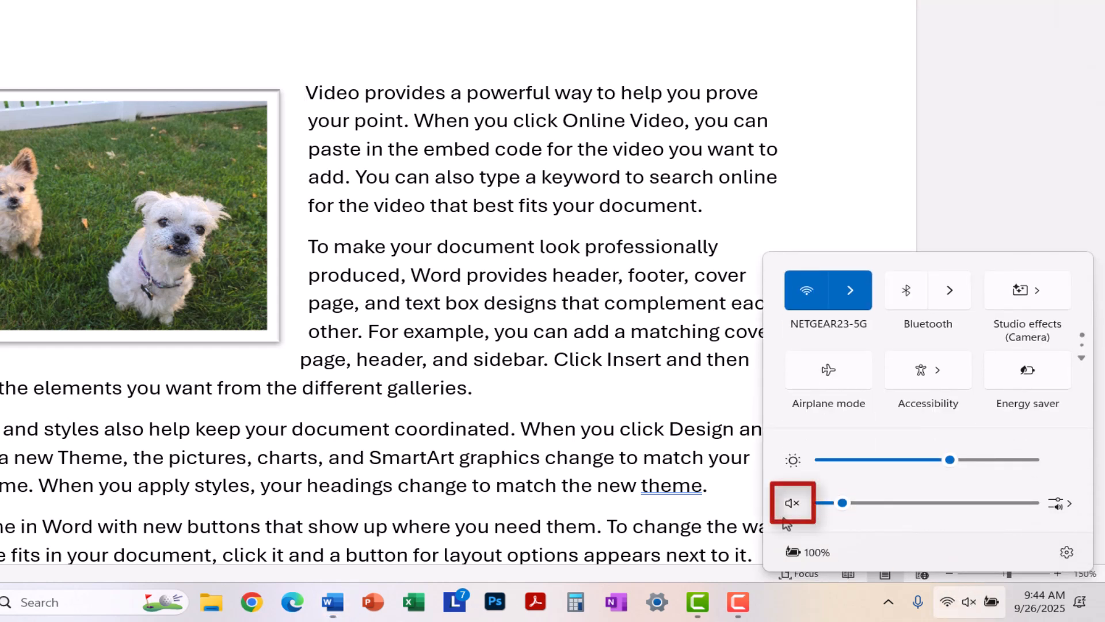
click(792, 504)
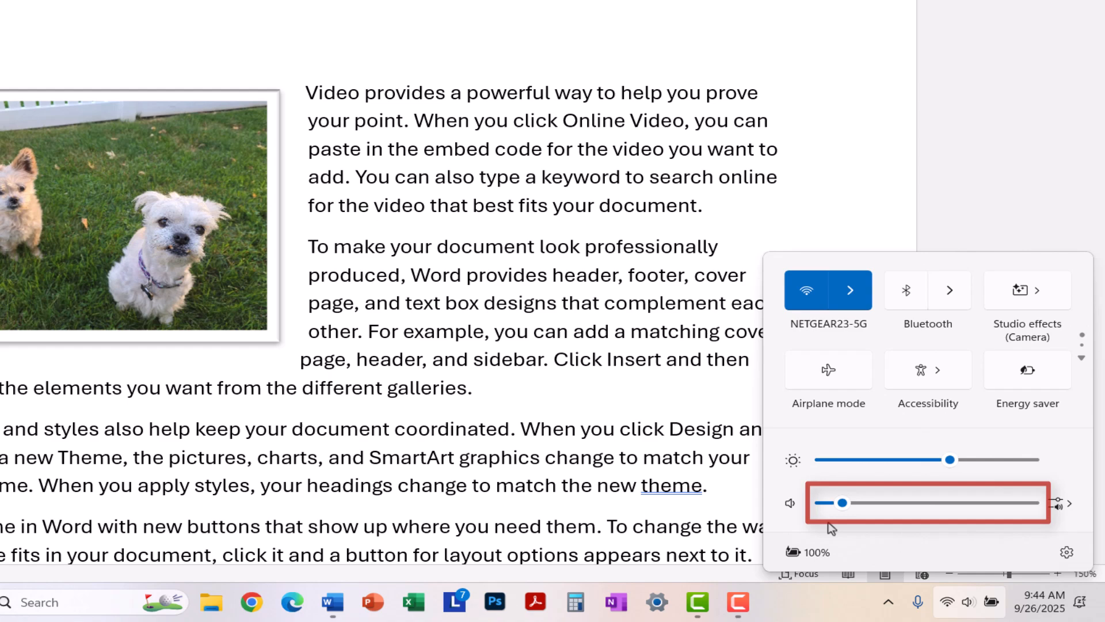